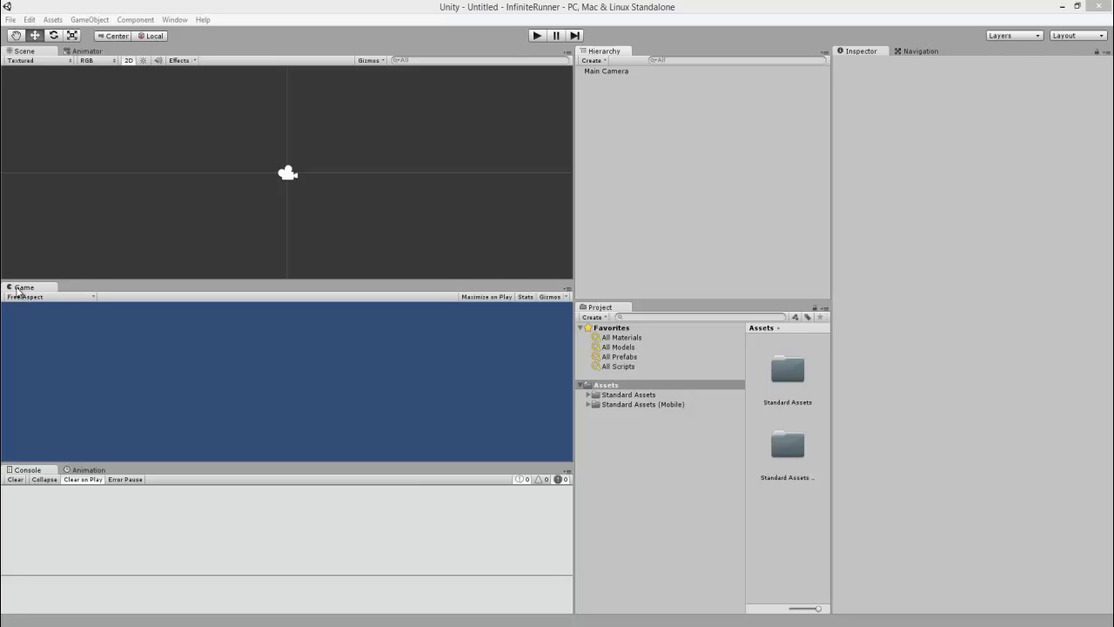
Dock the Game tab into the lower half of the Scene view so Game sits directly below Scene.
{"action": "mouse_move", "coordinate": [18, 291]}
{"action": "left_mouse_down"}
{"action": "mouse_move", "coordinate": [681, 148]}
{"action": "mouse_move", "coordinate": [953, 415]}
{"action": "mouse_move", "coordinate": [841, 168]}
{"action": "mouse_move", "coordinate": [222, 331]}
{"action": "mouse_move", "coordinate": [219, 294]}
{"action": "left_mouse_up"}
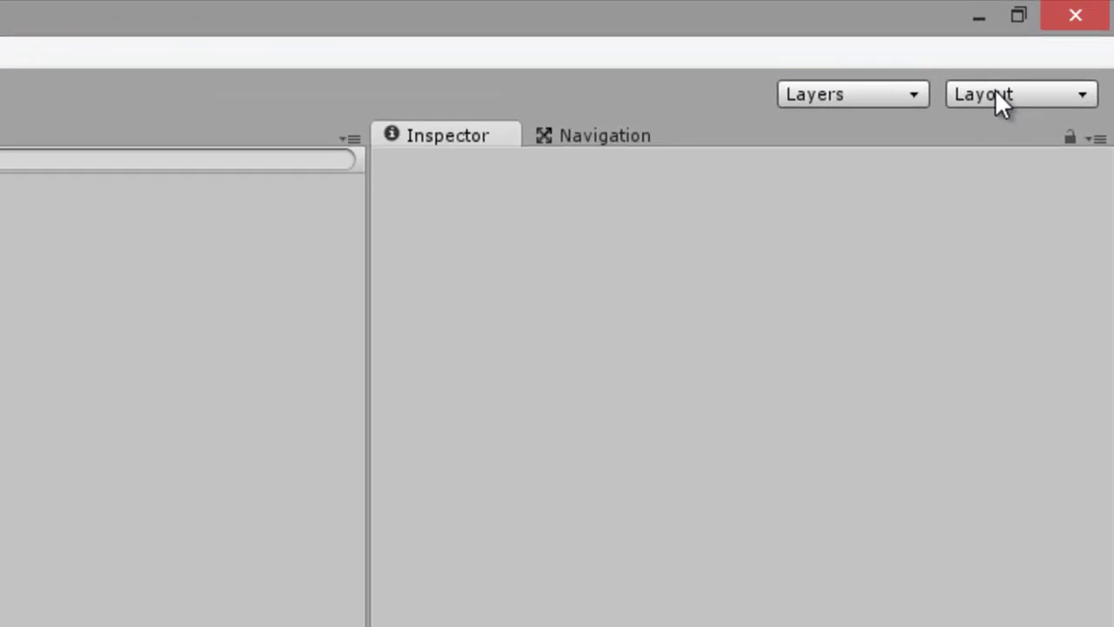
{"action": "left_click", "coordinate": [1001, 100]}
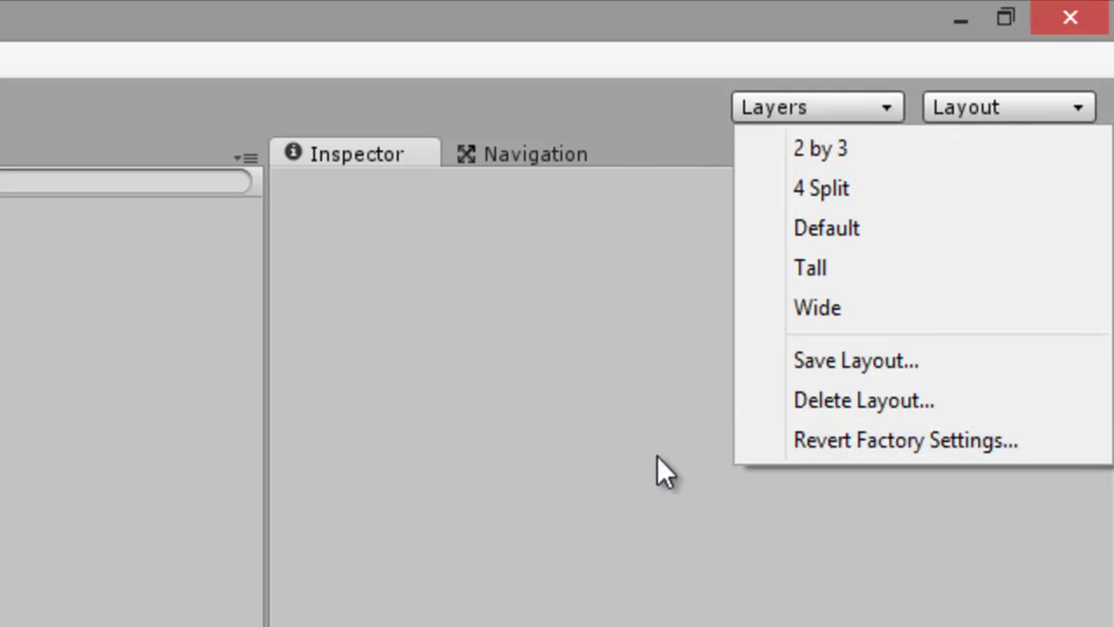
{"action": "left_click", "coordinate": [616, 355]}
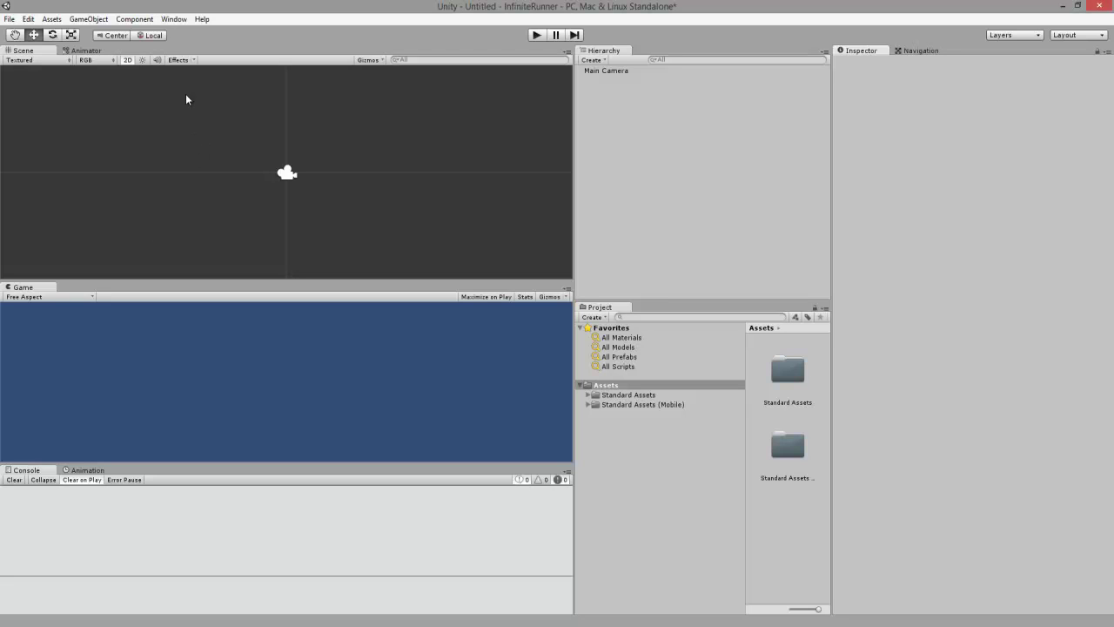
{"action": "left_click", "coordinate": [92, 50]}
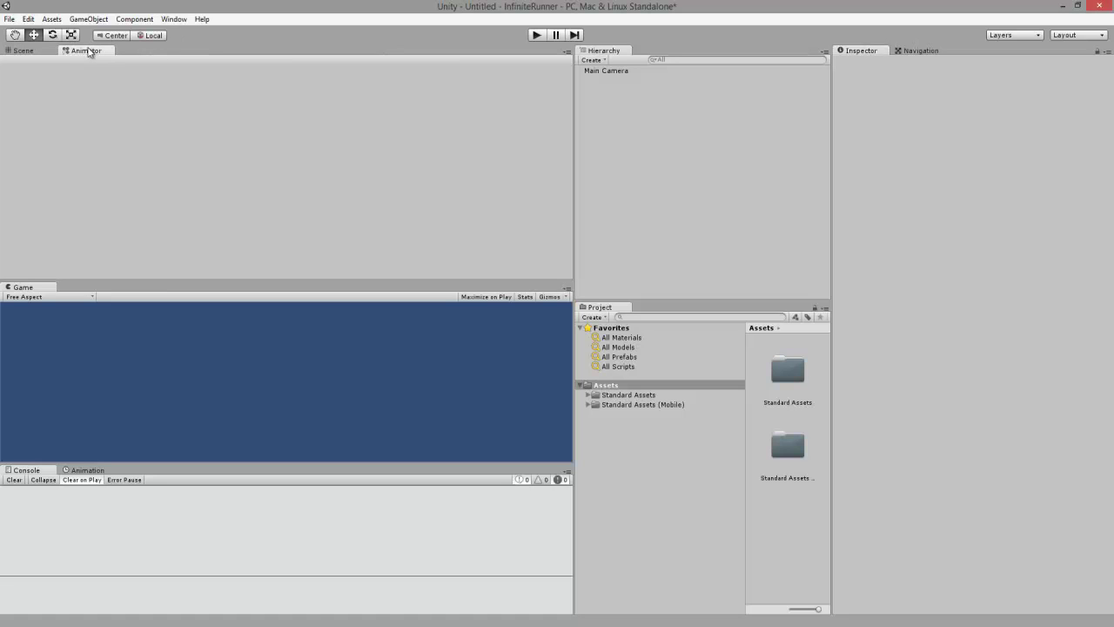
{"action": "left_click", "coordinate": [901, 50]}
{"action": "left_click", "coordinate": [858, 51]}
{"action": "left_click", "coordinate": [5, 50]}
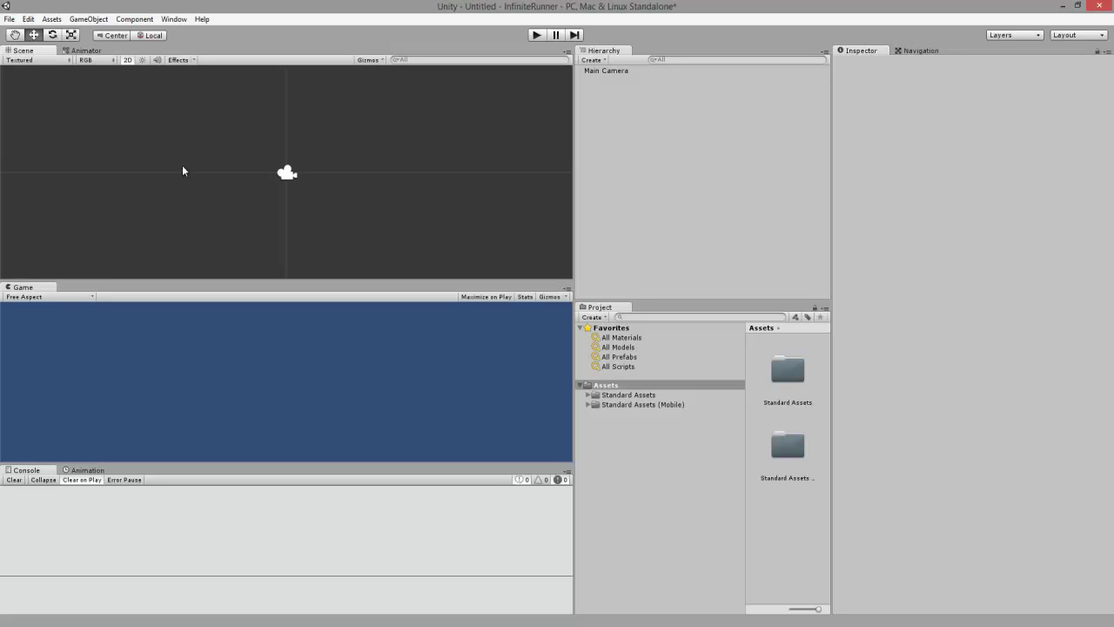
Pan and zoom out the Scene view to look around the Main Camera gizmo in the empty scene.
{"action": "middle_click_drag", "start_coordinate": [363, 181], "coordinate": [381, 198]}
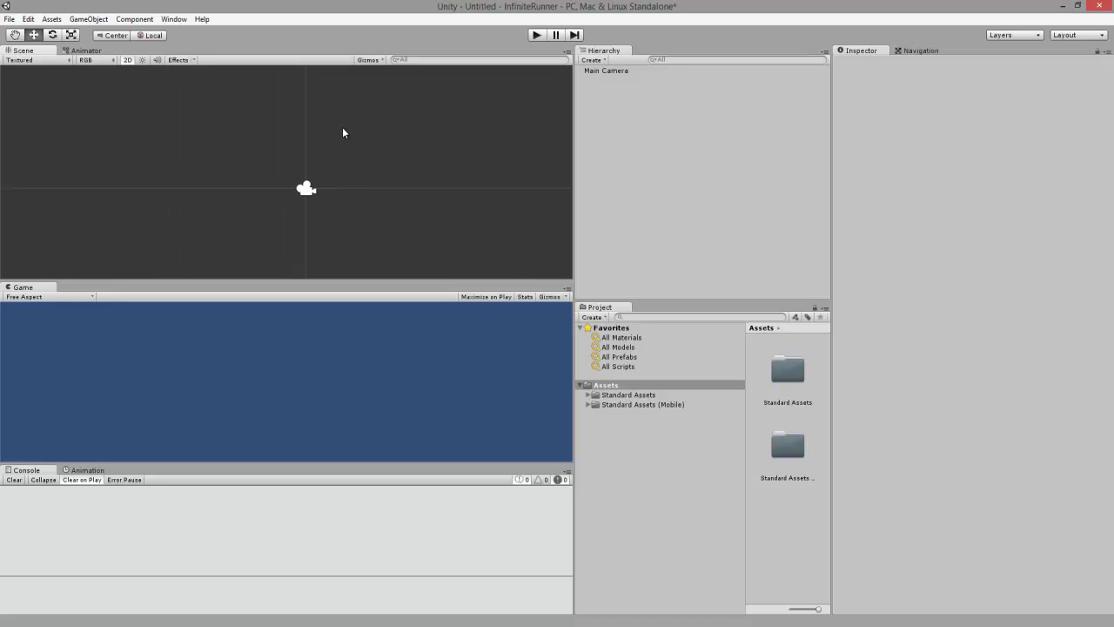
{"action": "middle_click_drag", "start_coordinate": [249, 165], "coordinate": [318, 193]}
{"action": "right_click_drag", "start_coordinate": [353, 144], "coordinate": [542, 206], "text": "alt"}
{"action": "middle_click_drag", "start_coordinate": [360, 193], "coordinate": [264, 209]}
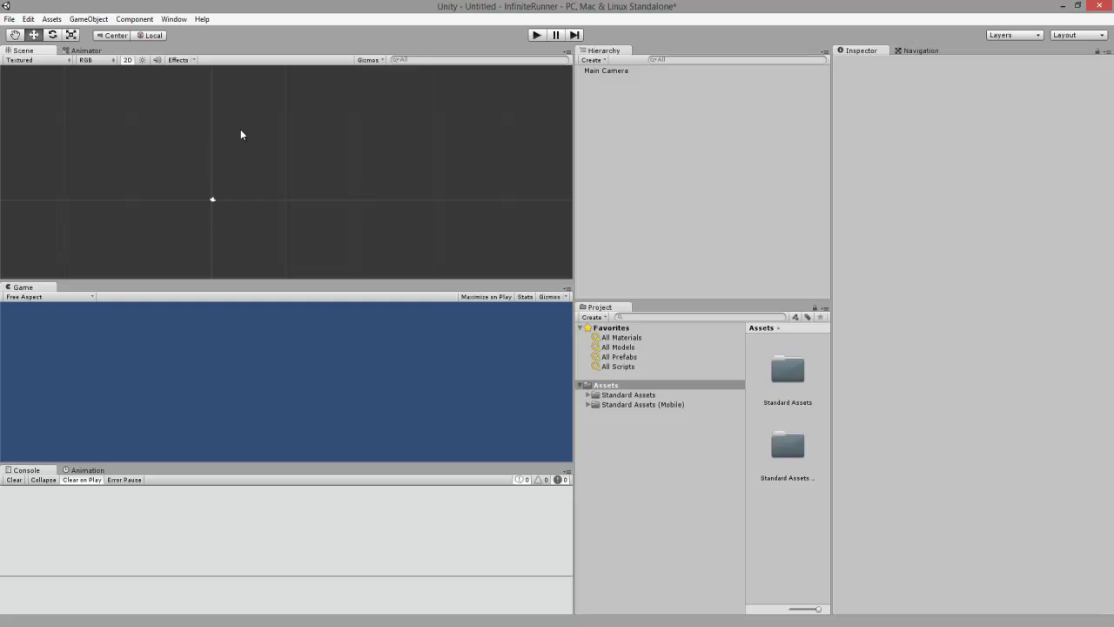
{"action": "middle_click_drag", "start_coordinate": [235, 174], "coordinate": [293, 168]}
{"action": "middle_click_drag", "start_coordinate": [271, 135], "coordinate": [283, 108]}
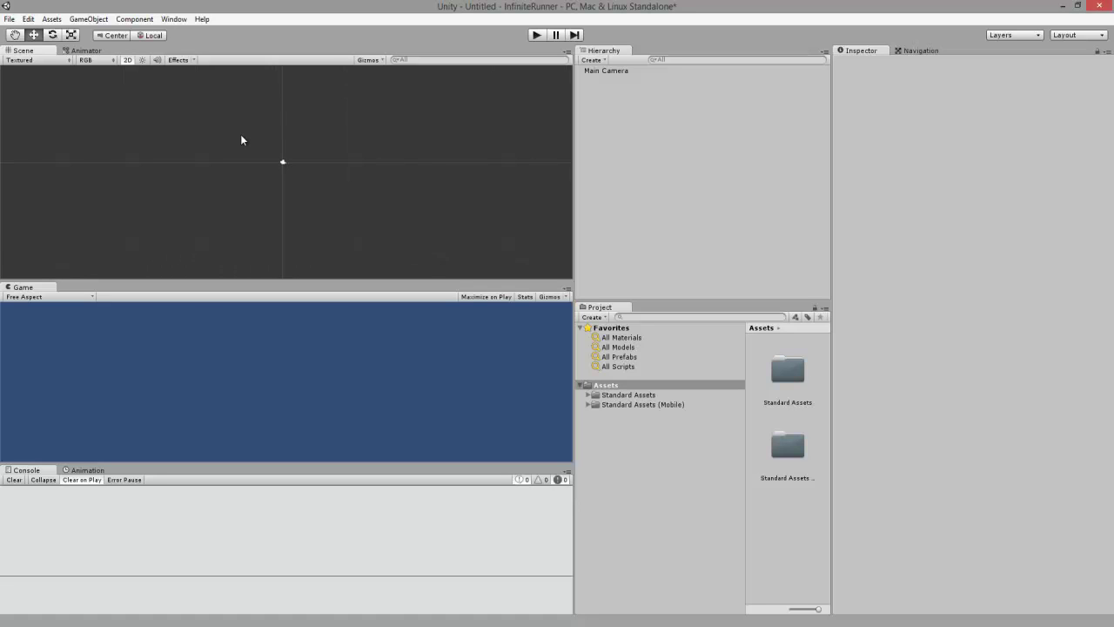
{"action": "mouse_move", "coordinate": [235, 141]}
{"action": "middle_mouse_down"}
{"action": "mouse_move", "coordinate": [260, 209]}
{"action": "mouse_move", "coordinate": [221, 172]}
{"action": "middle_mouse_up"}
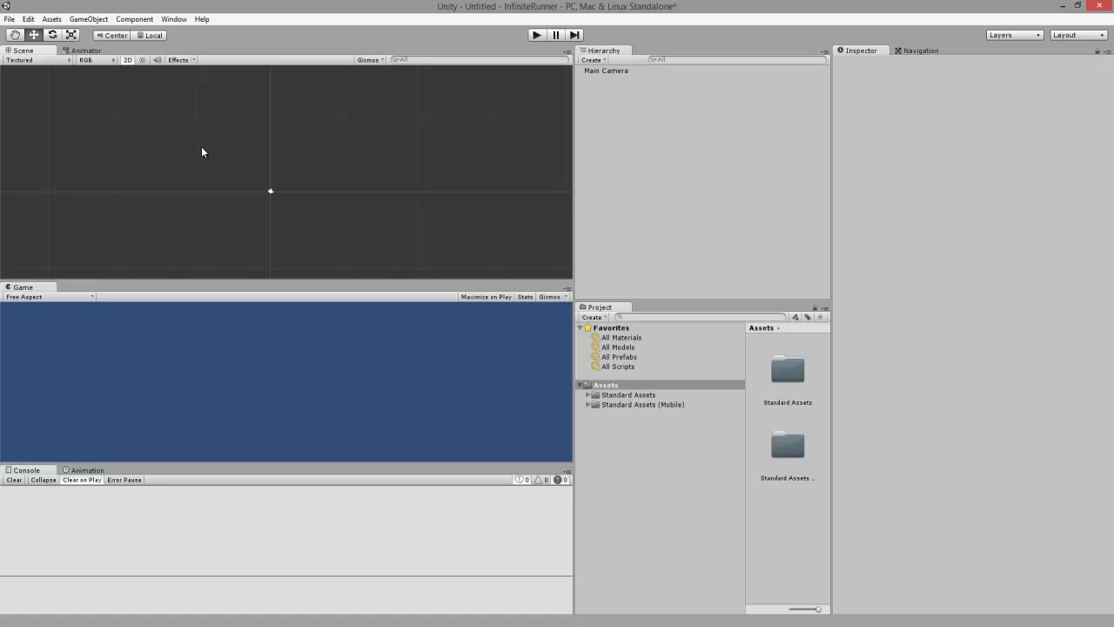
{"action": "middle_click_drag", "start_coordinate": [252, 173], "coordinate": [248, 124]}
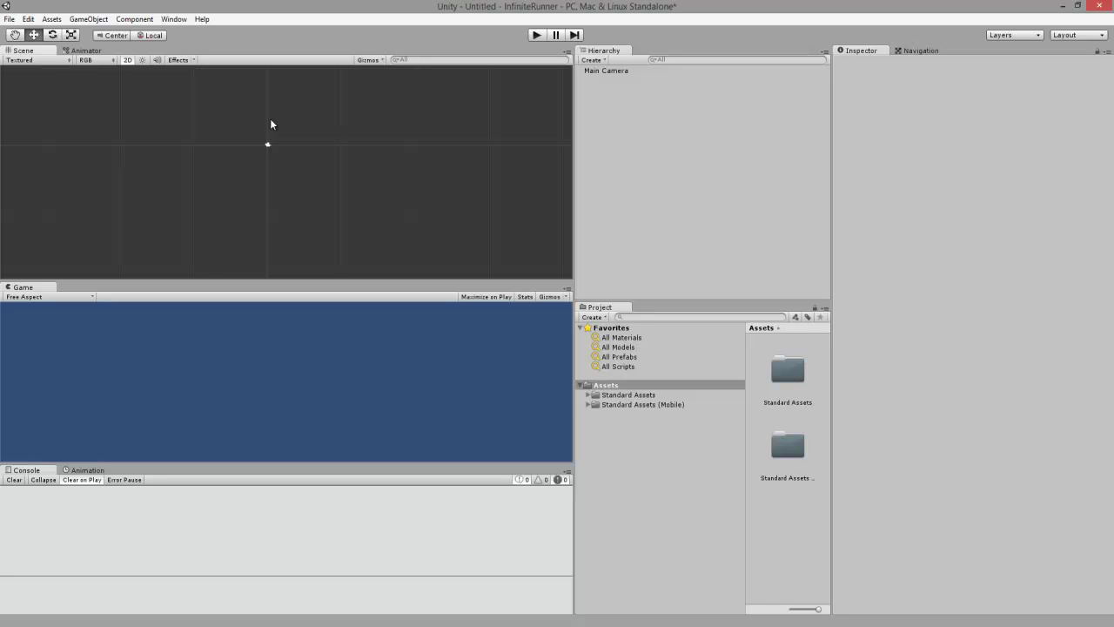
{"action": "mouse_move", "coordinate": [156, 110]}
{"action": "middle_mouse_down"}
{"action": "mouse_move", "coordinate": [316, 164]}
{"action": "mouse_move", "coordinate": [195, 120]}
{"action": "mouse_move", "coordinate": [225, 155]}
{"action": "middle_mouse_up"}
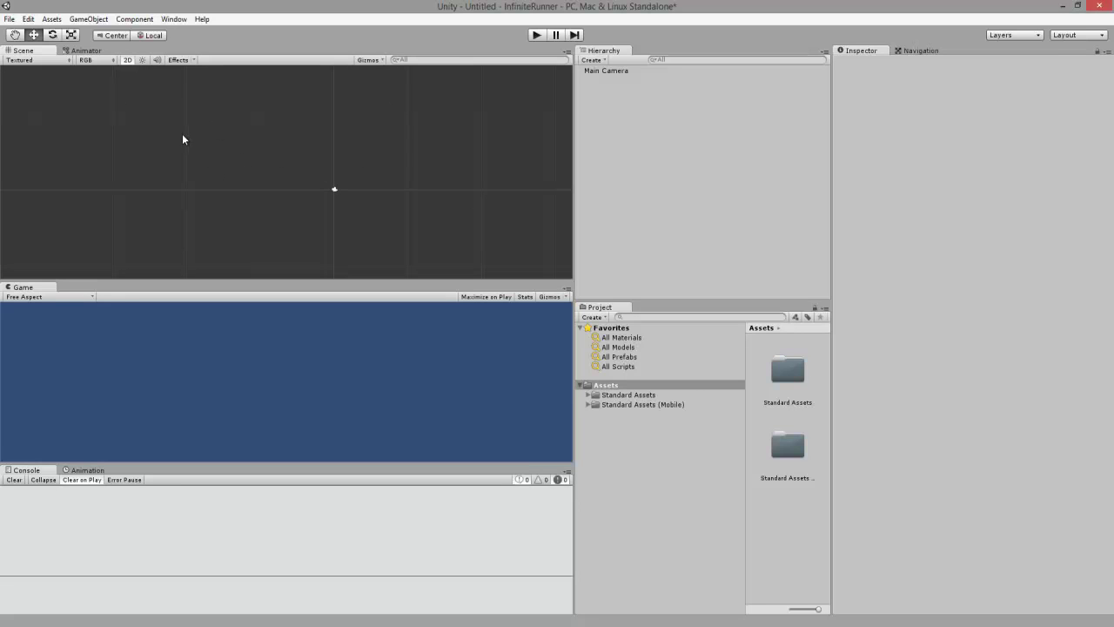
{"action": "middle_click_drag", "start_coordinate": [186, 165], "coordinate": [178, 145]}
Make Game a tab beside Scene, enlarge the top panel over the Console, and show Game.
{"action": "left_click_drag", "start_coordinate": [43, 290], "coordinate": [99, 50]}
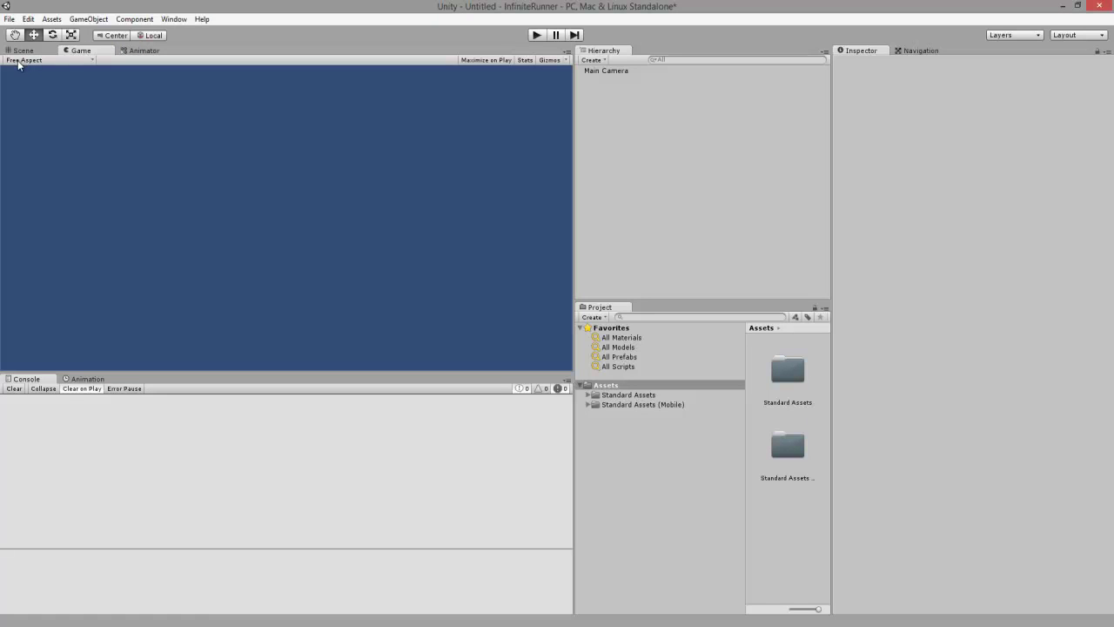
{"action": "left_click_drag", "start_coordinate": [112, 366], "coordinate": [105, 423]}
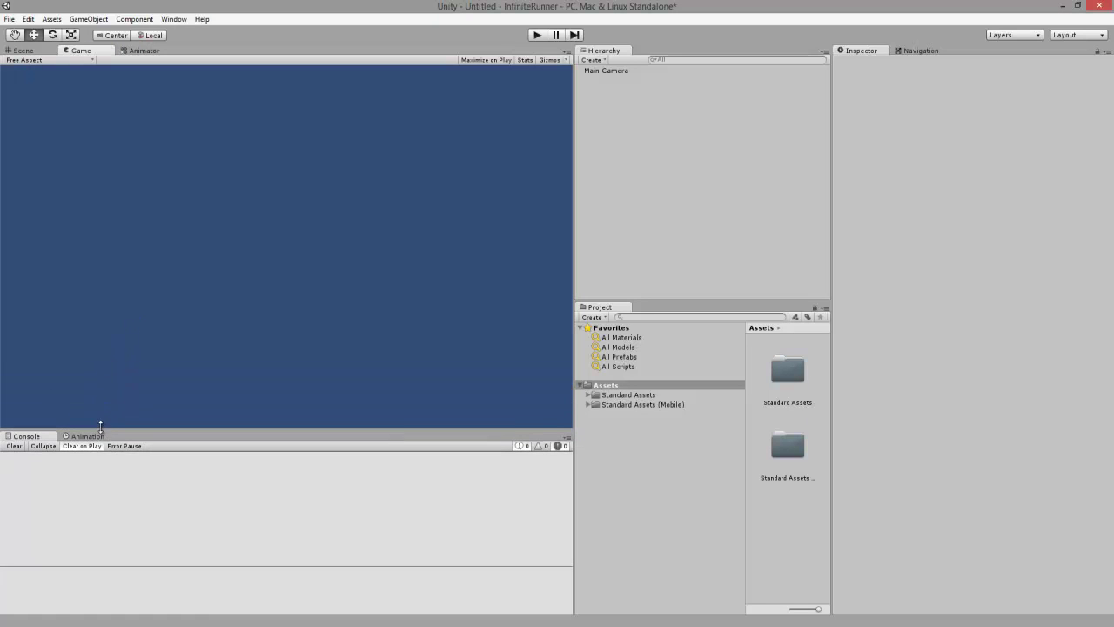
{"action": "left_click", "coordinate": [21, 51]}
{"action": "left_click", "coordinate": [78, 50]}
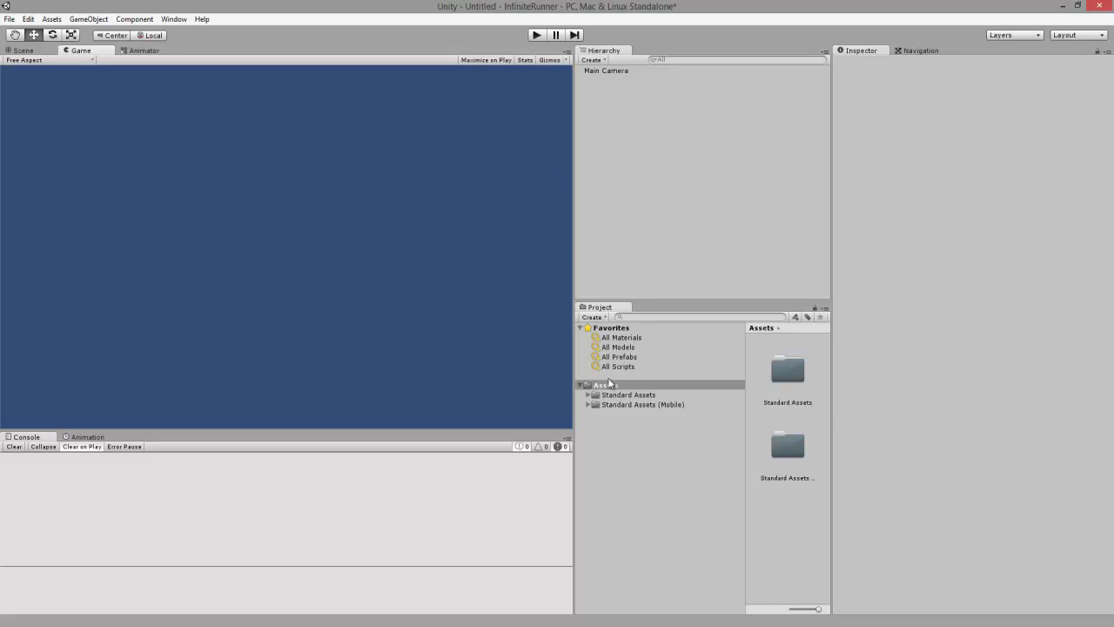
Open Standard Assets > Character Controllers and select the 3rd Person Controller asset.
{"action": "left_click", "coordinate": [607, 397]}
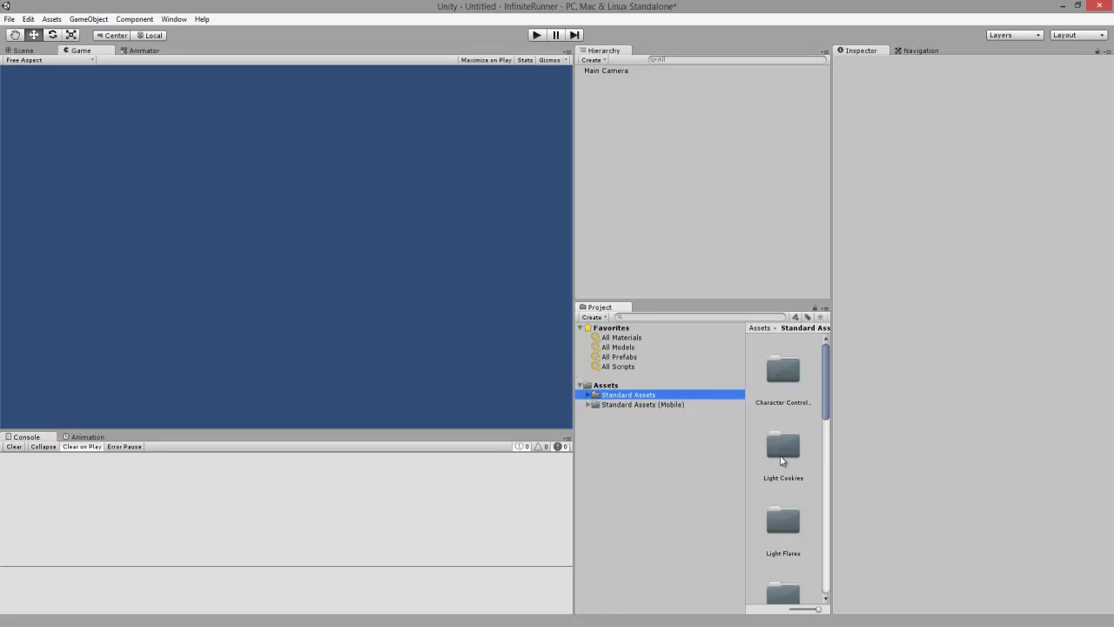
{"action": "left_click", "coordinate": [800, 376]}
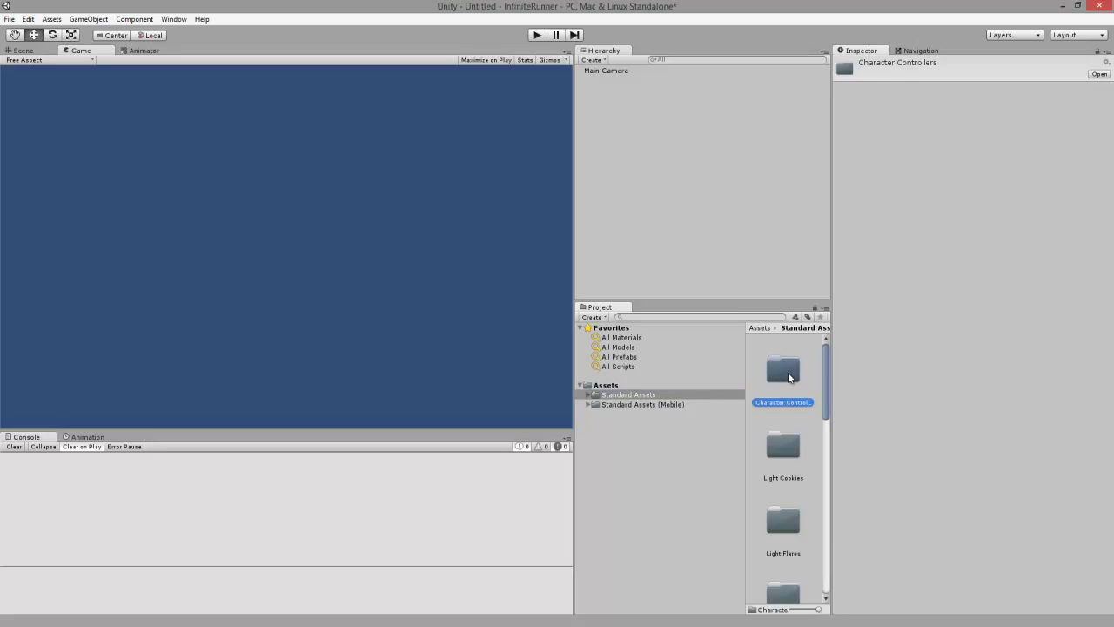
{"action": "double_click", "coordinate": [788, 372]}
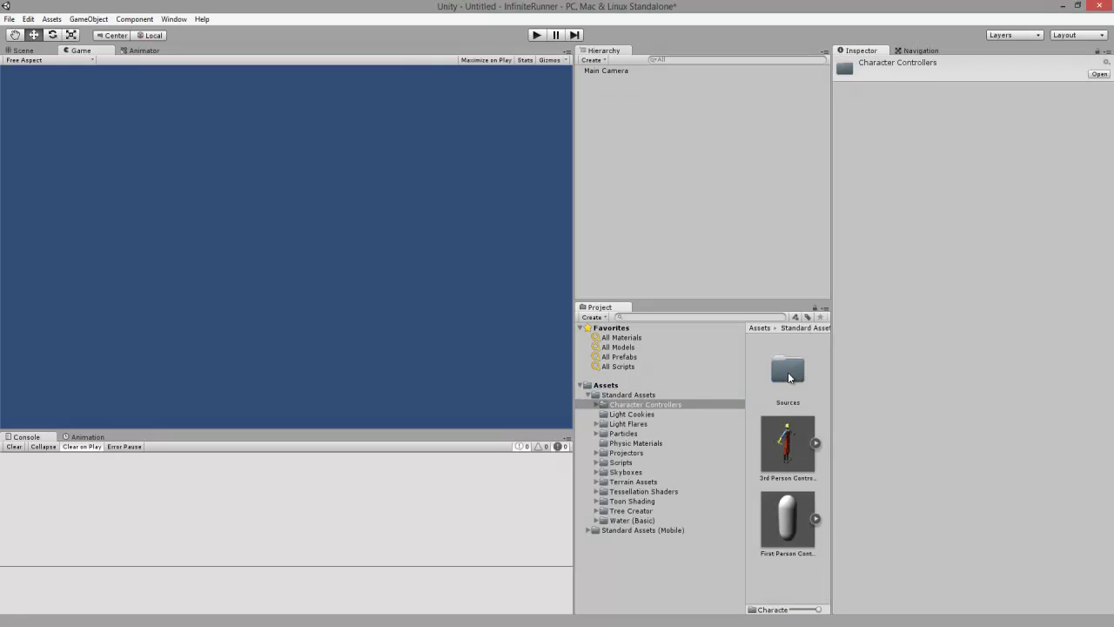
{"action": "left_click", "coordinate": [786, 448]}
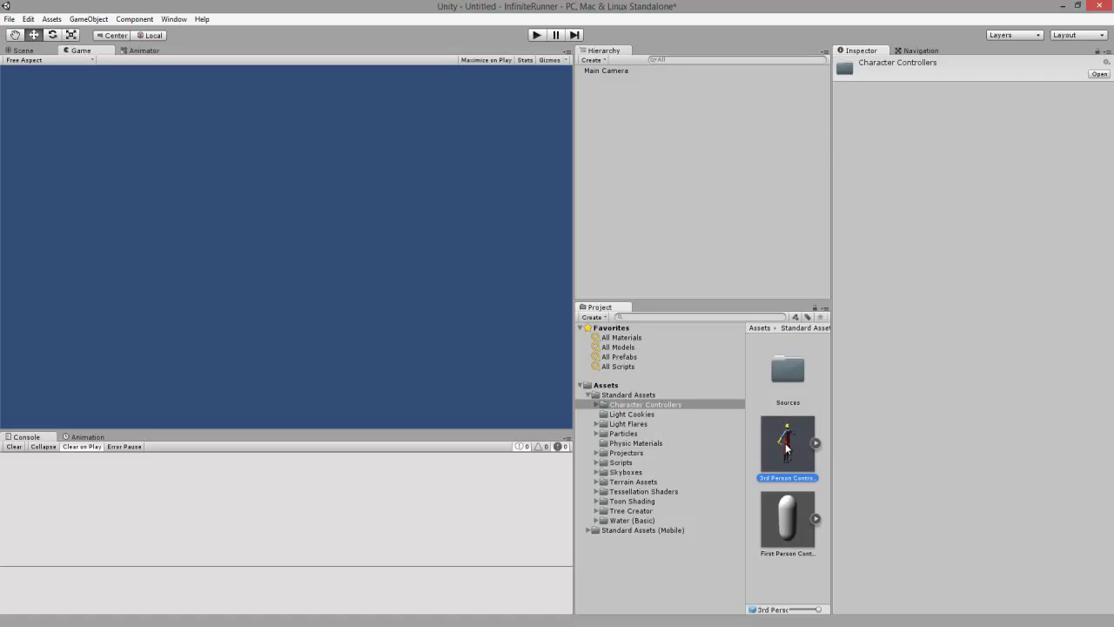
Reopen Character Controllers and inspect the 3rd Person Controller's components.
{"action": "left_click", "coordinate": [792, 329]}
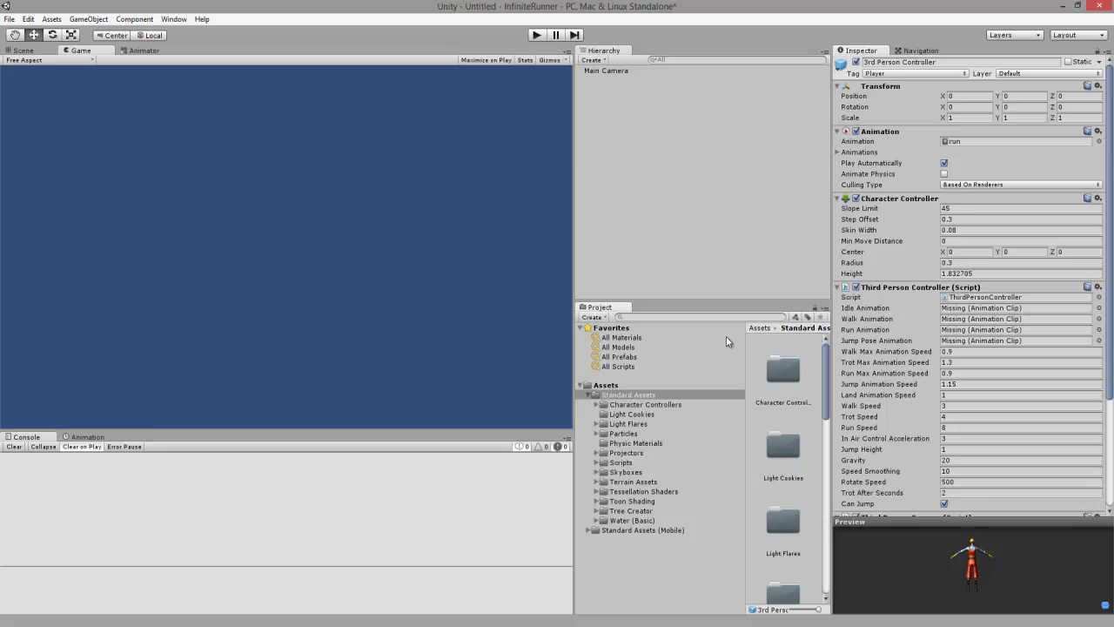
{"action": "double_click", "coordinate": [767, 372]}
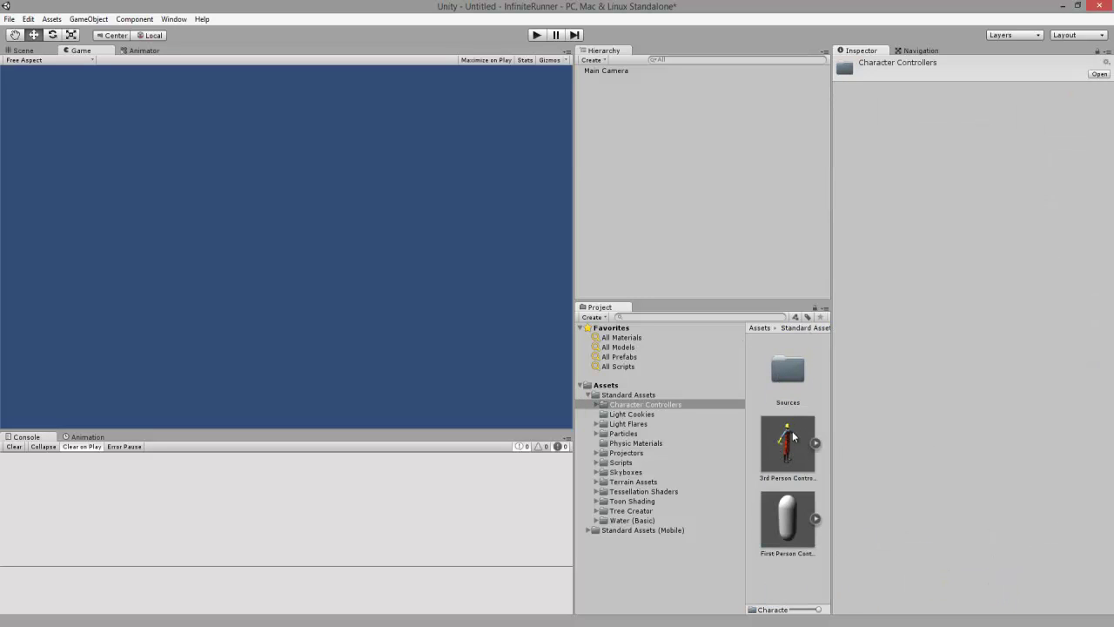
{"action": "left_click", "coordinate": [795, 442]}
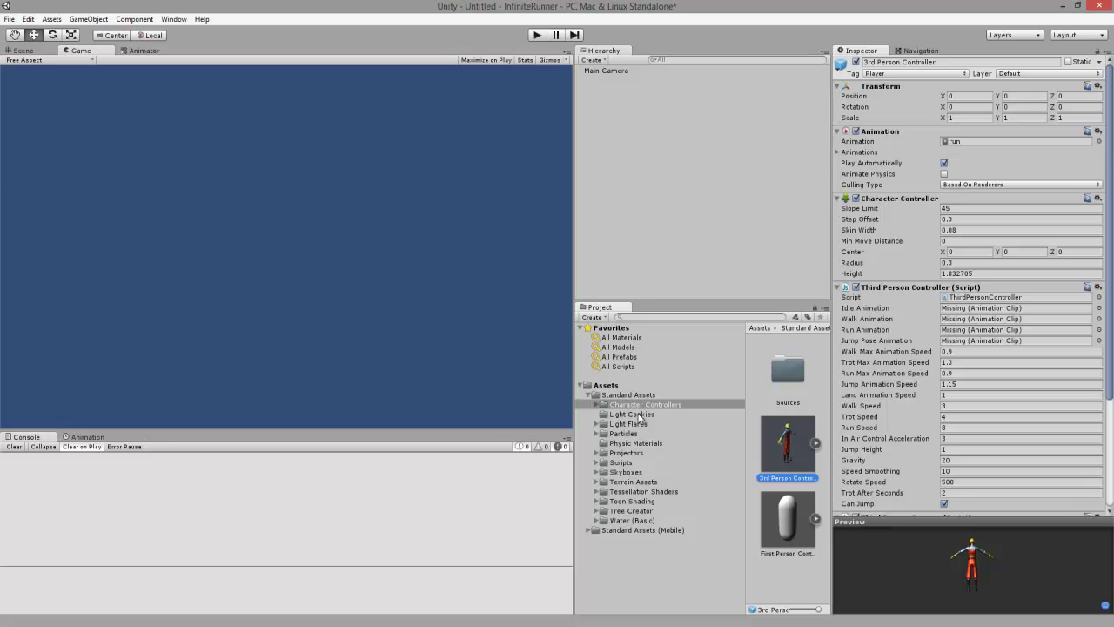
Browse the Projectors, Scripts and Particles folders, then return to Standard Assets and the top-level Assets.
{"action": "left_click", "coordinate": [624, 453]}
{"action": "left_click", "coordinate": [621, 462]}
{"action": "left_click", "coordinate": [623, 432]}
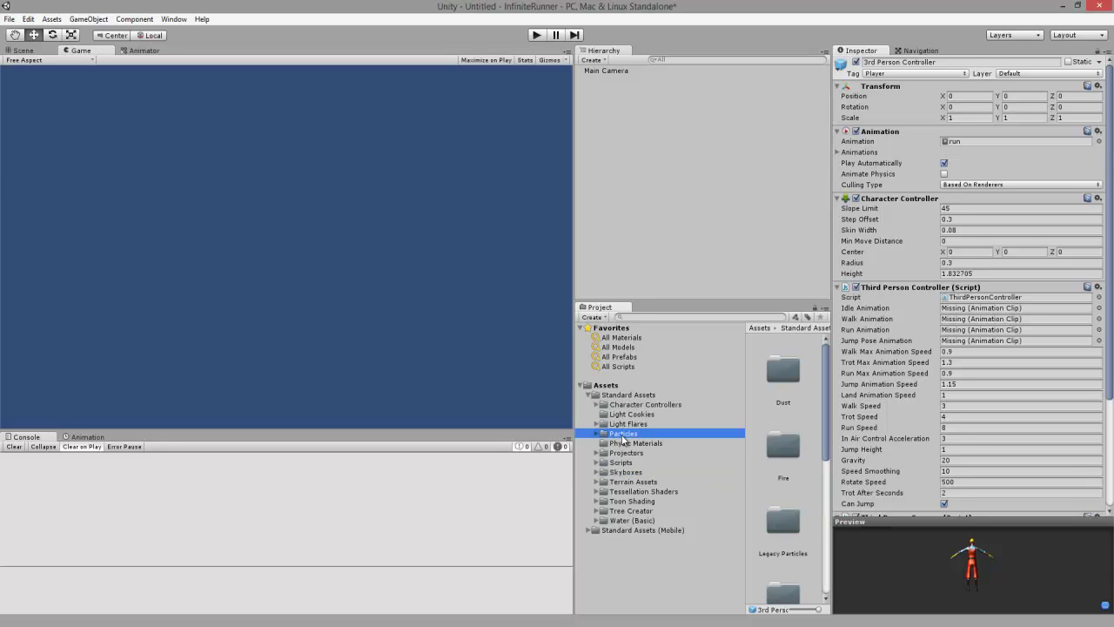
{"action": "left_click", "coordinate": [629, 396]}
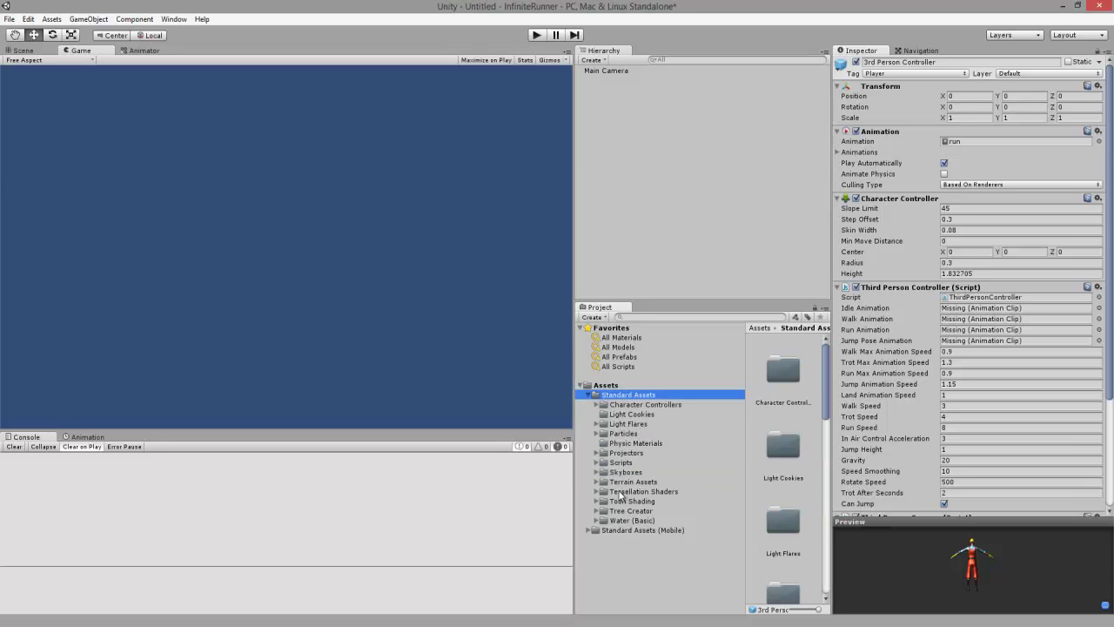
{"action": "left_click", "coordinate": [602, 386]}
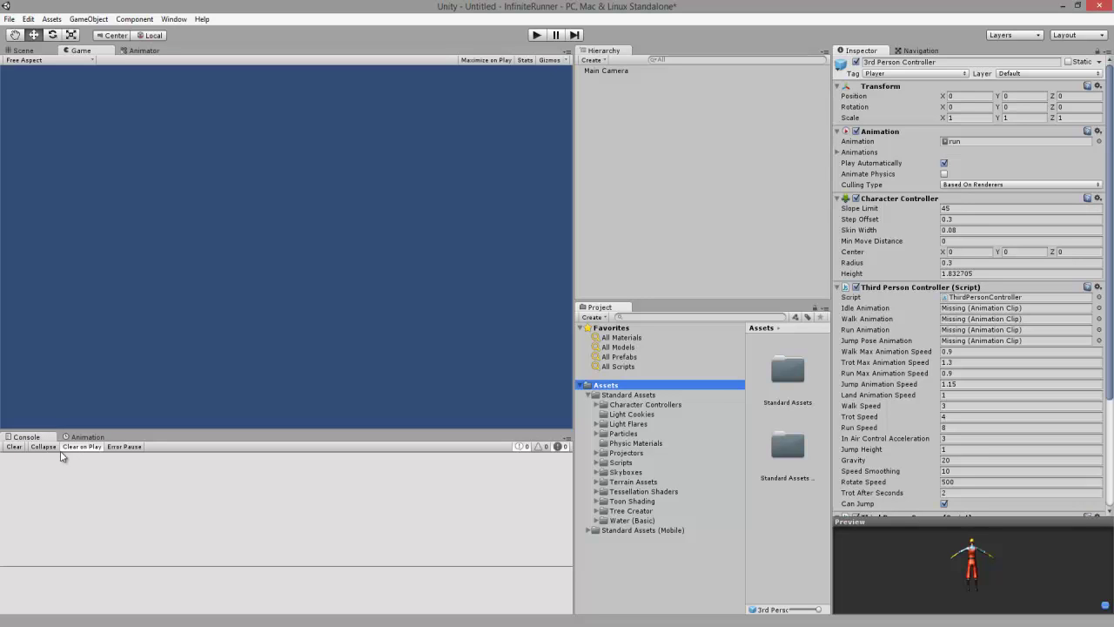
Return the top panel to the Scene view and pan around the origin.
{"action": "left_click", "coordinate": [32, 52]}
{"action": "mouse_move", "coordinate": [310, 226]}
{"action": "middle_mouse_down"}
{"action": "mouse_move", "coordinate": [371, 314]}
{"action": "mouse_move", "coordinate": [408, 280]}
{"action": "middle_mouse_up"}
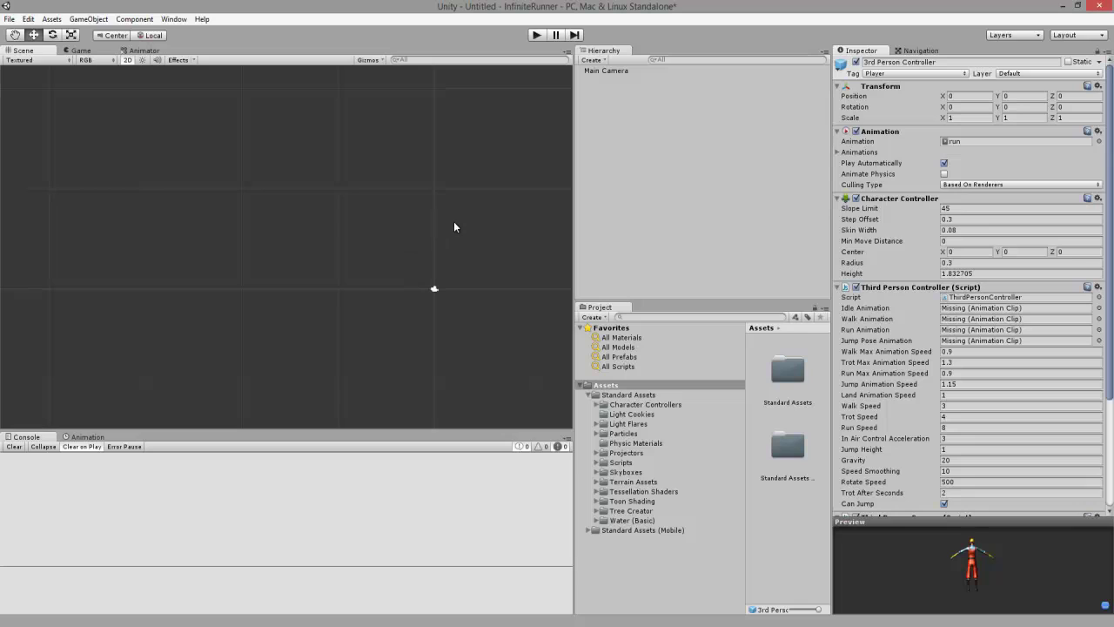